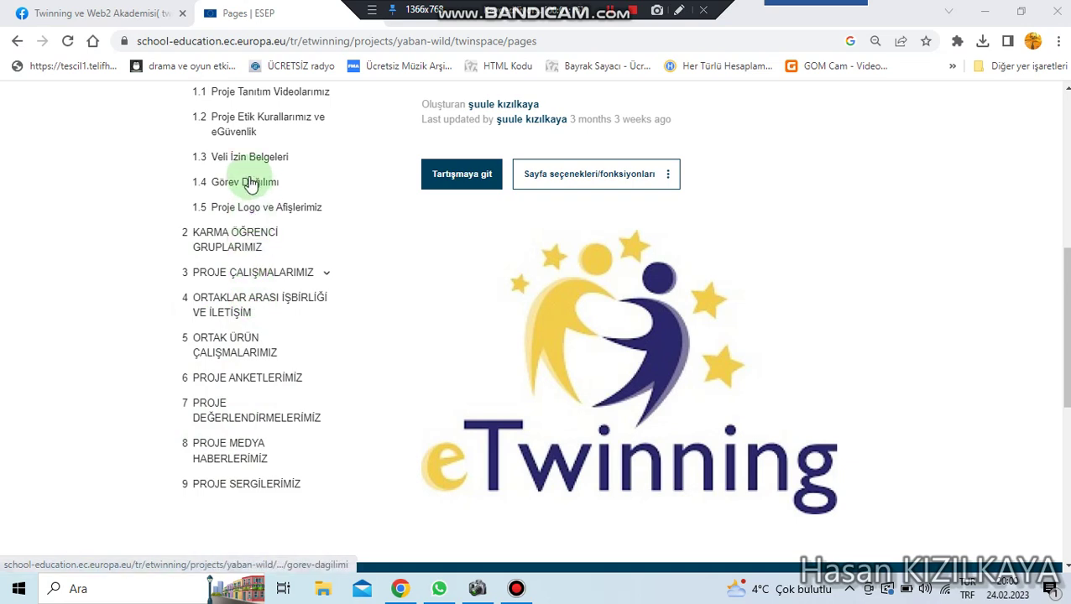
- Collapse the PROJEMİZ section in the page list and expand PROJE ÇALIŞMALARIMIZ to view its subpages
scroll(251, 172, up, 1)
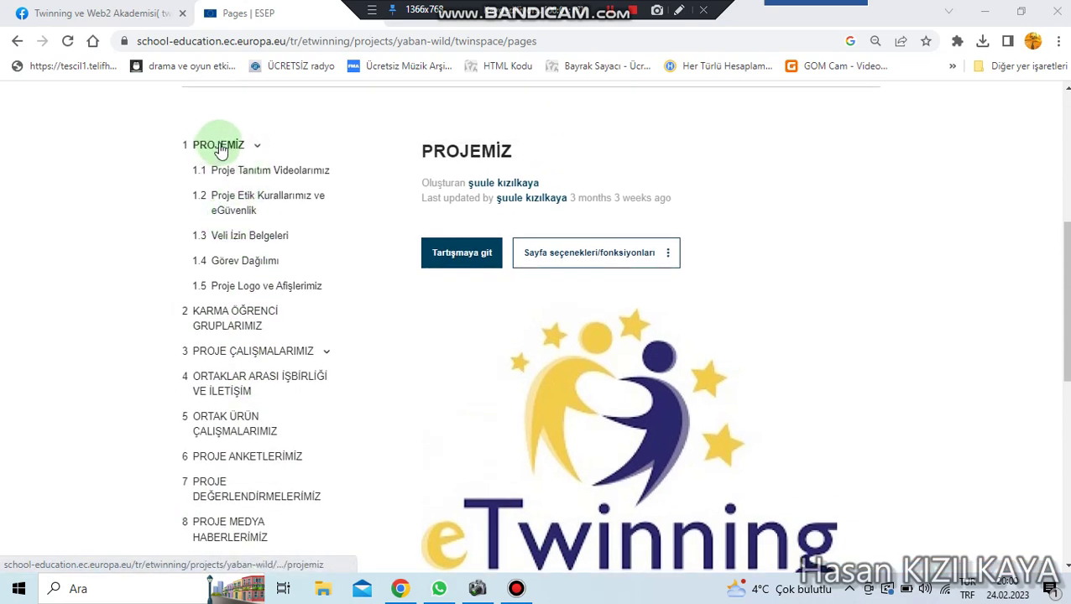
click(255, 147)
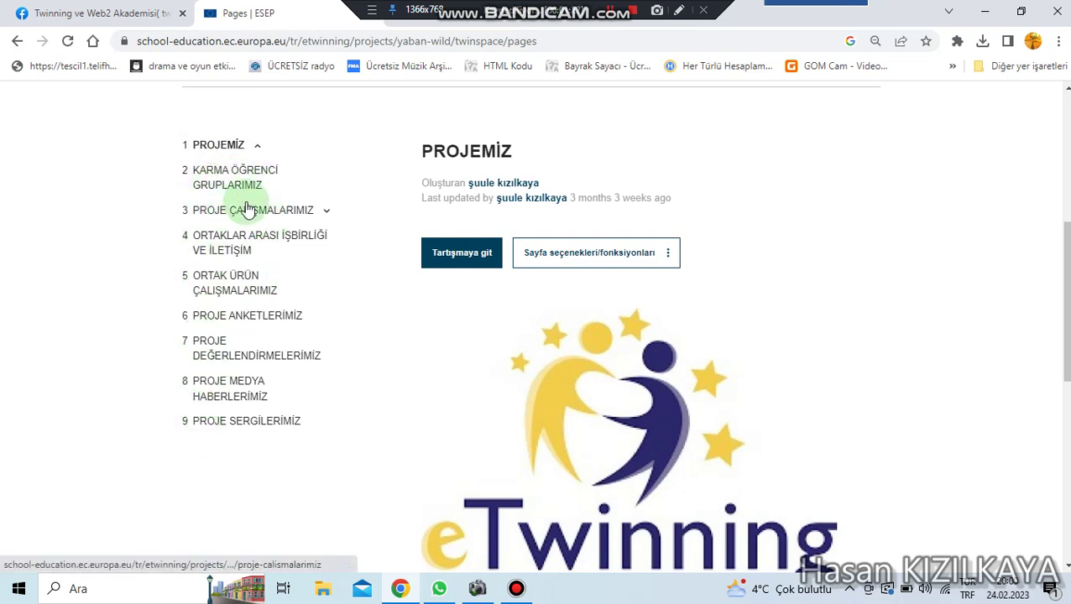
click(324, 211)
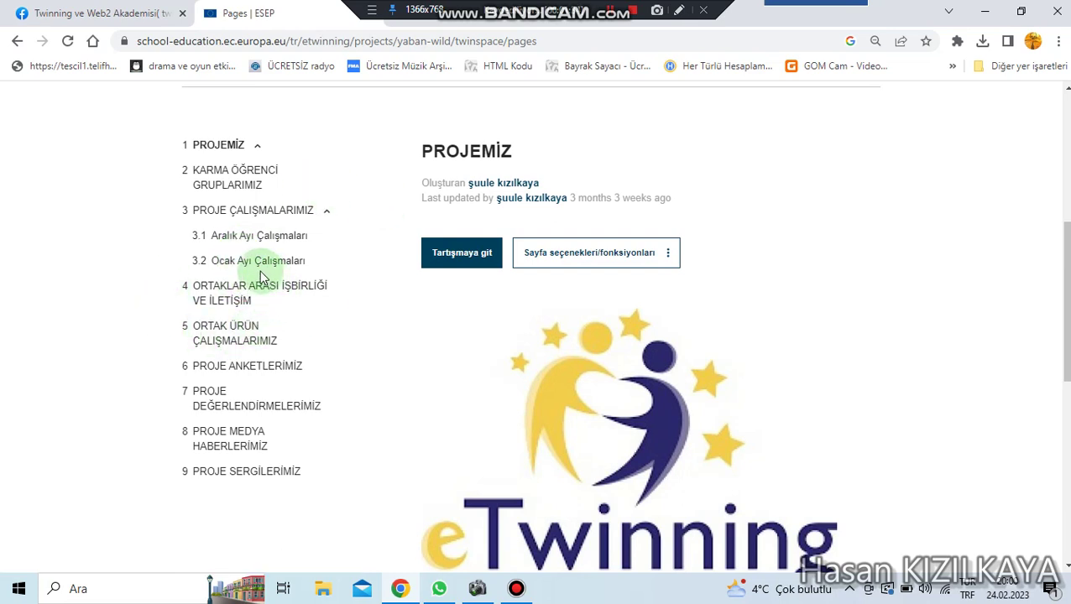
- Create a page titled "Şubat Ayı Çalışmaları" with PROJE ÇALIŞMALARIMIZ as its parent page
scroll(369, 381, up, 2)
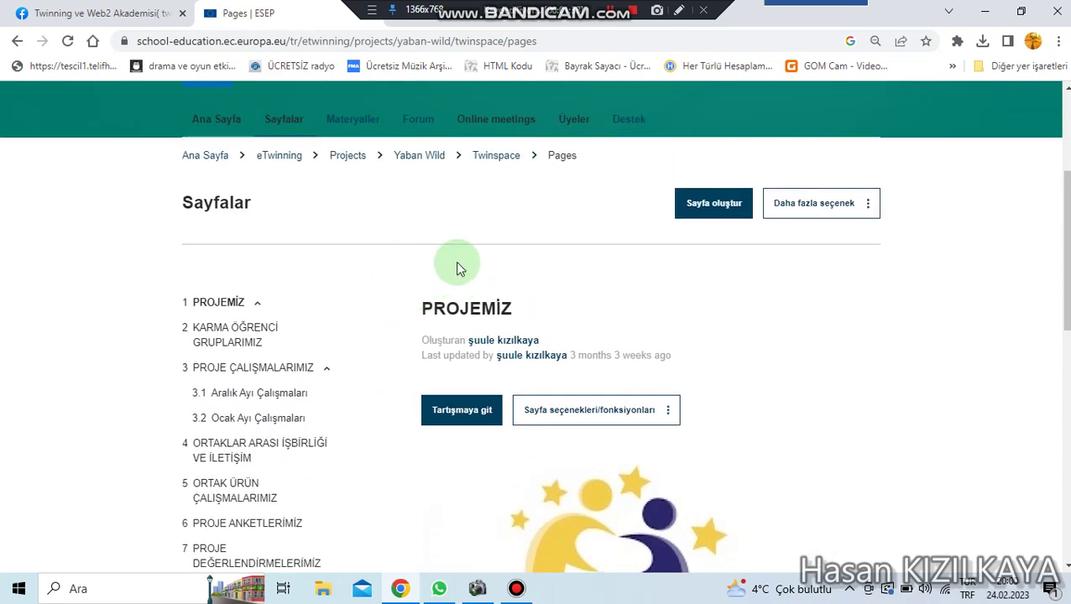
click(714, 205)
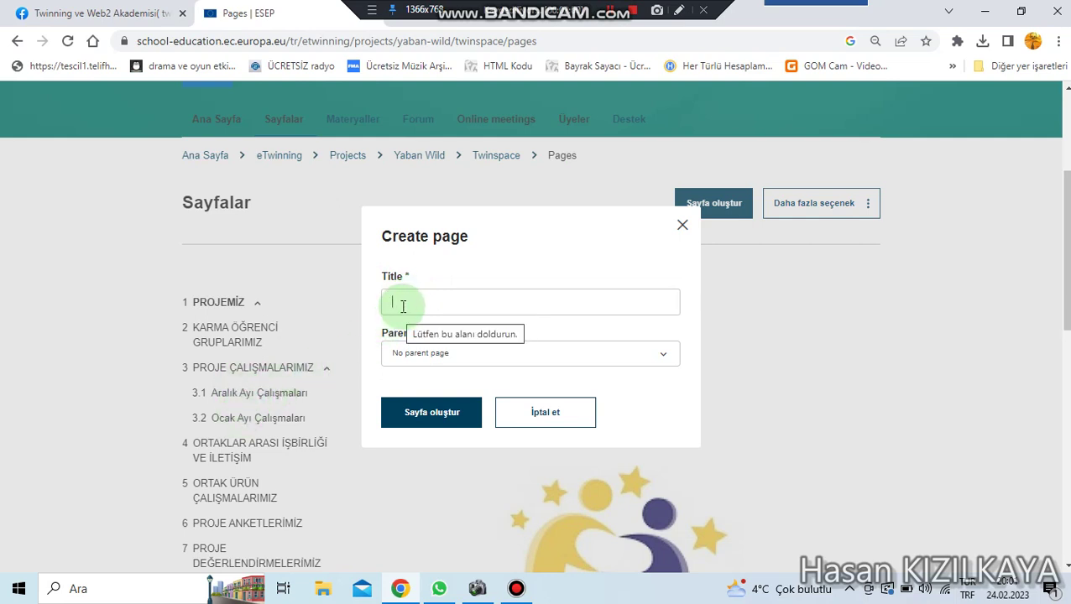
text(S)
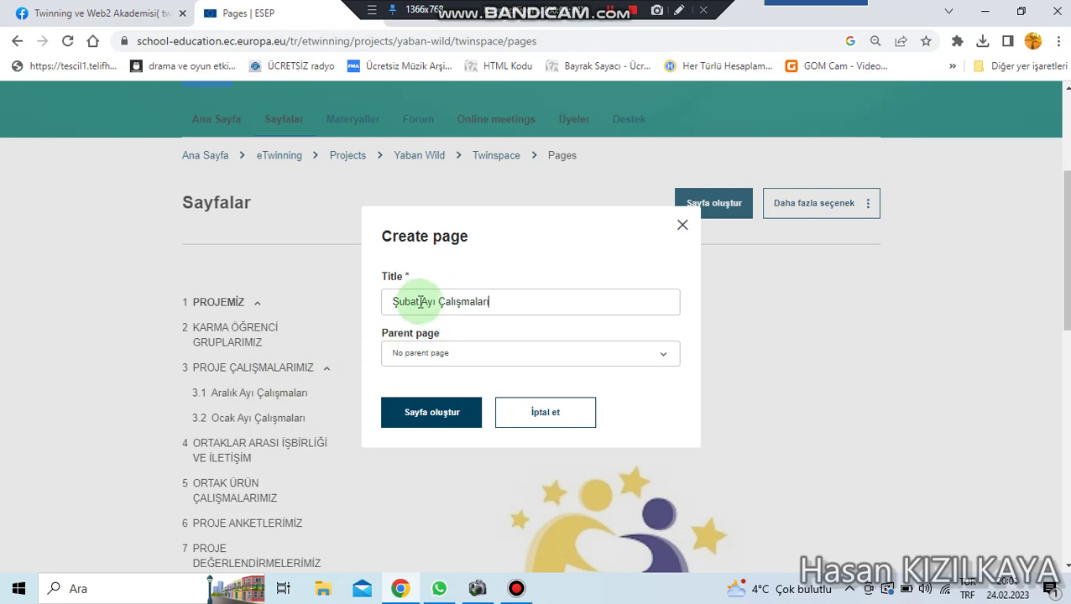
click(458, 361)
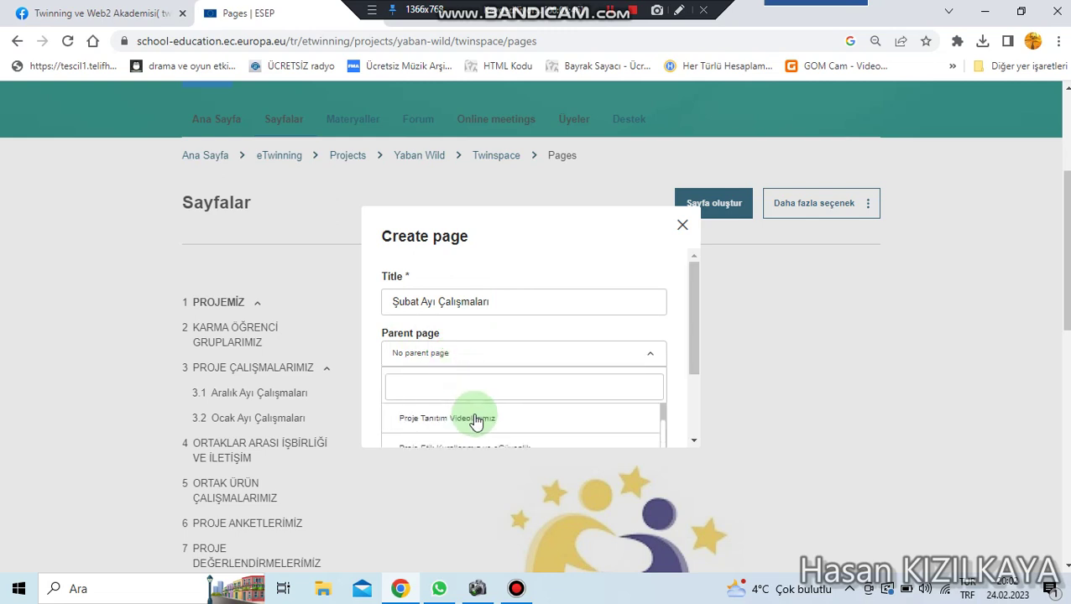
scroll(475, 422, down, 3)
scroll(475, 421, down, 3)
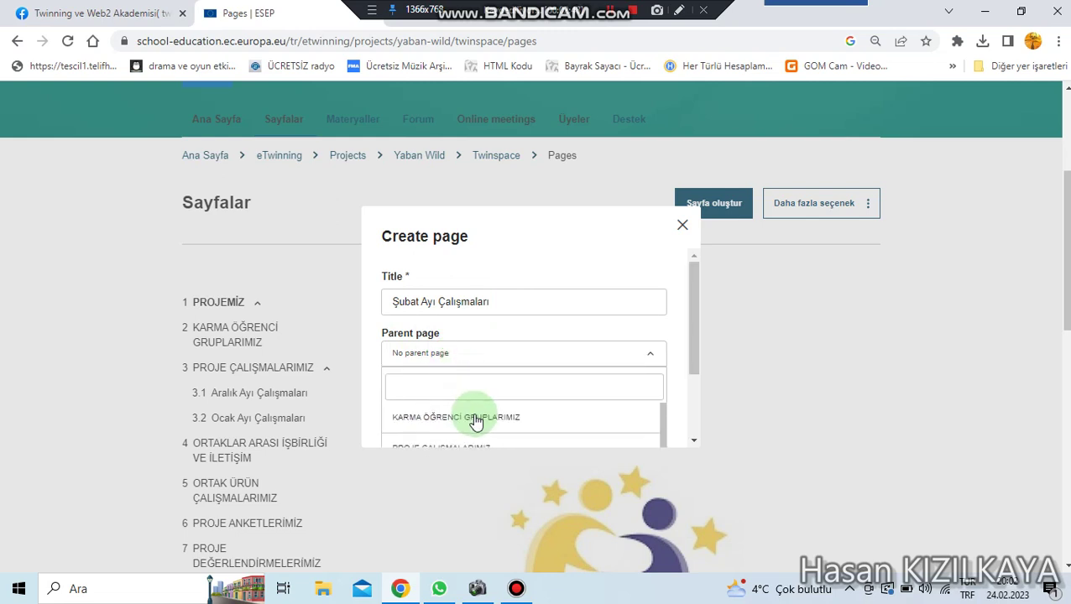
scroll(475, 421, down, 2)
scroll(475, 422, down, 4)
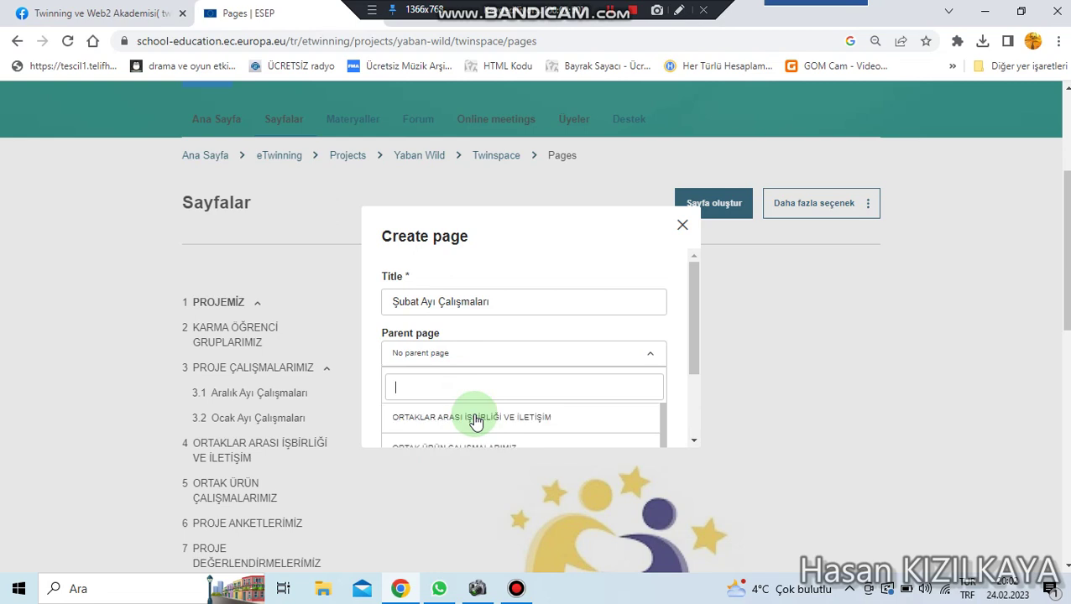
scroll(475, 421, up, 3)
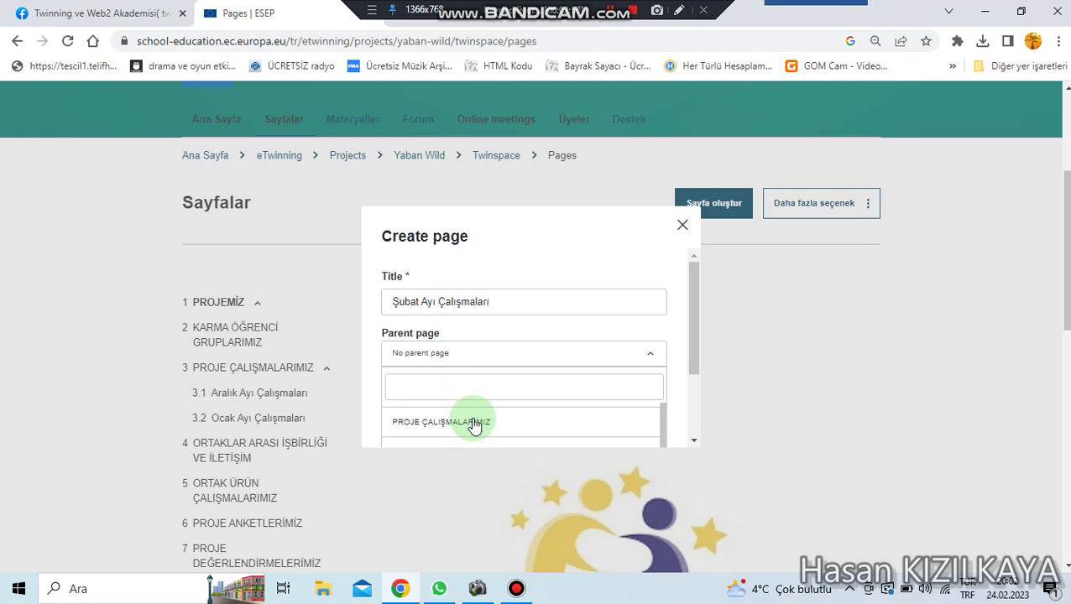
click(470, 425)
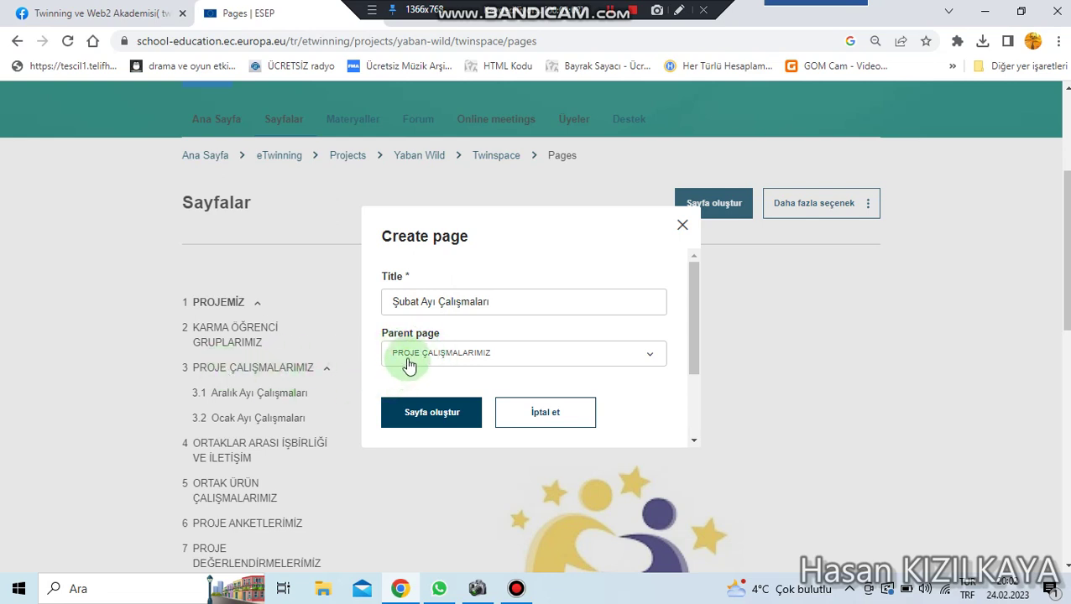
click(428, 411)
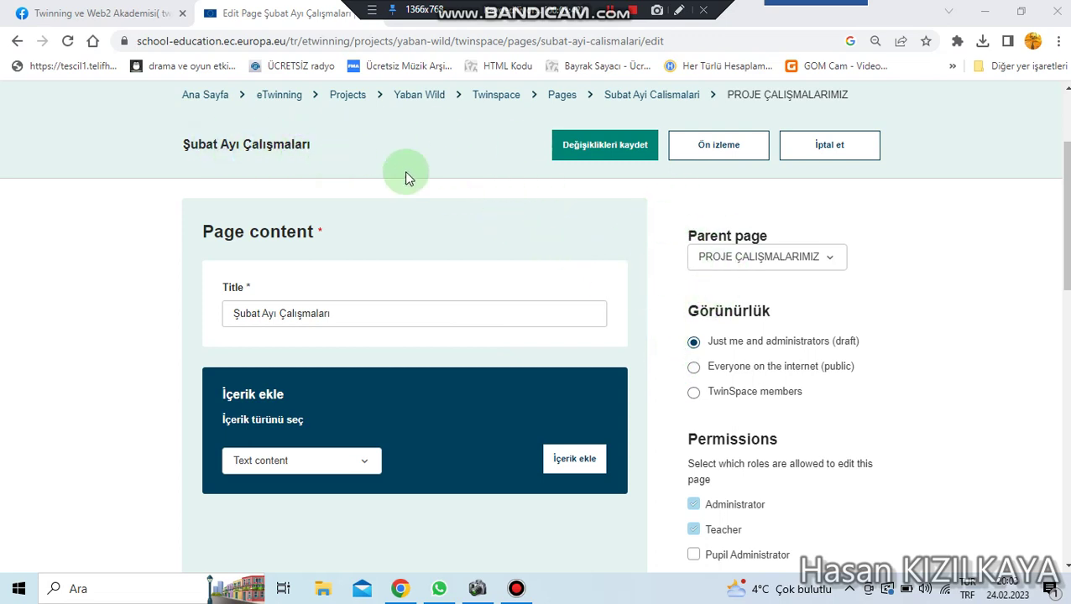
- Set the Şubat Ayı Çalışmaları page's visibility to TwinSpace members and save the changes
click(695, 394)
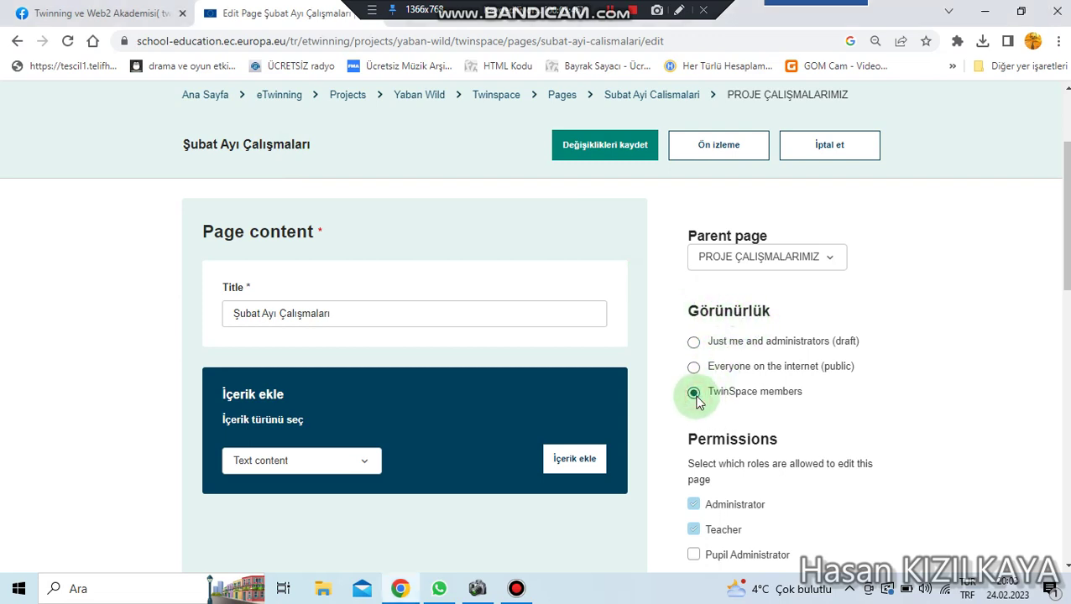
click(615, 150)
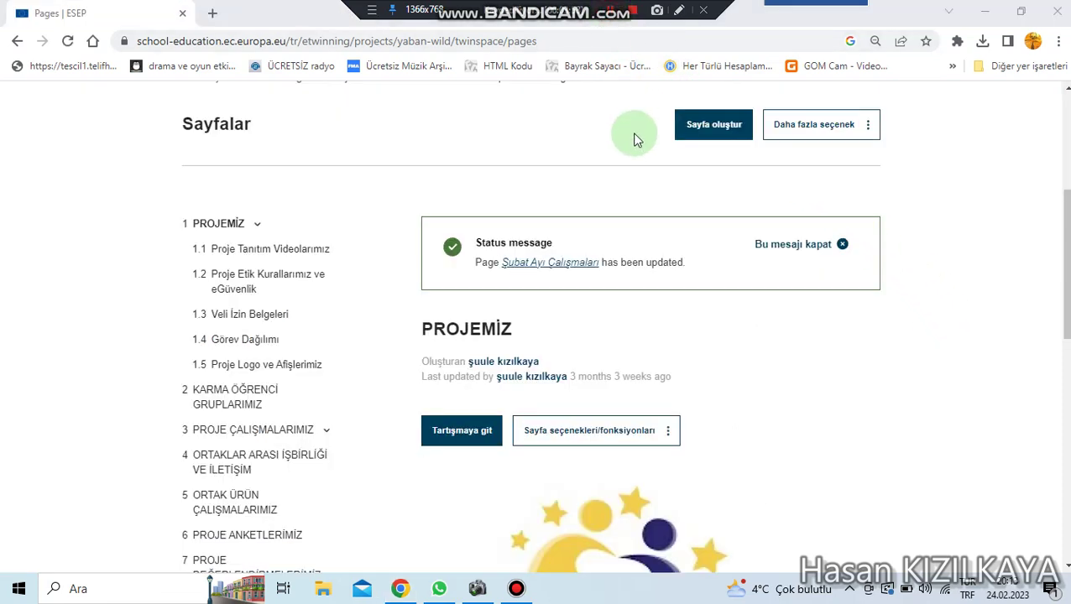
- Check the subpages listed under PROJE ÇALIŞMALARIMIZ and collapse that section again
scroll(635, 140, up, 1)
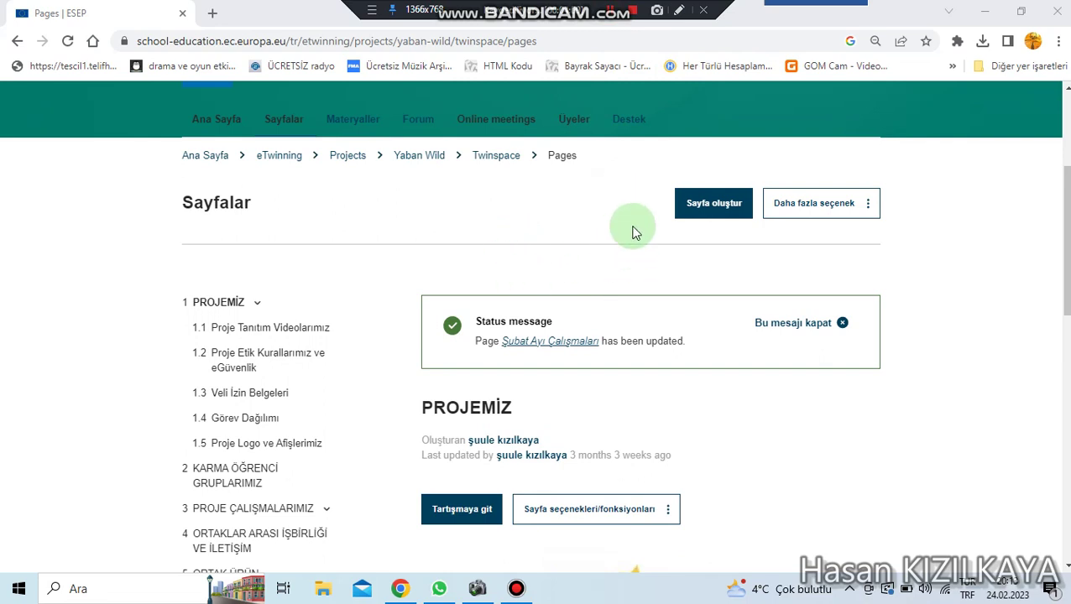
scroll(601, 257, down, 2)
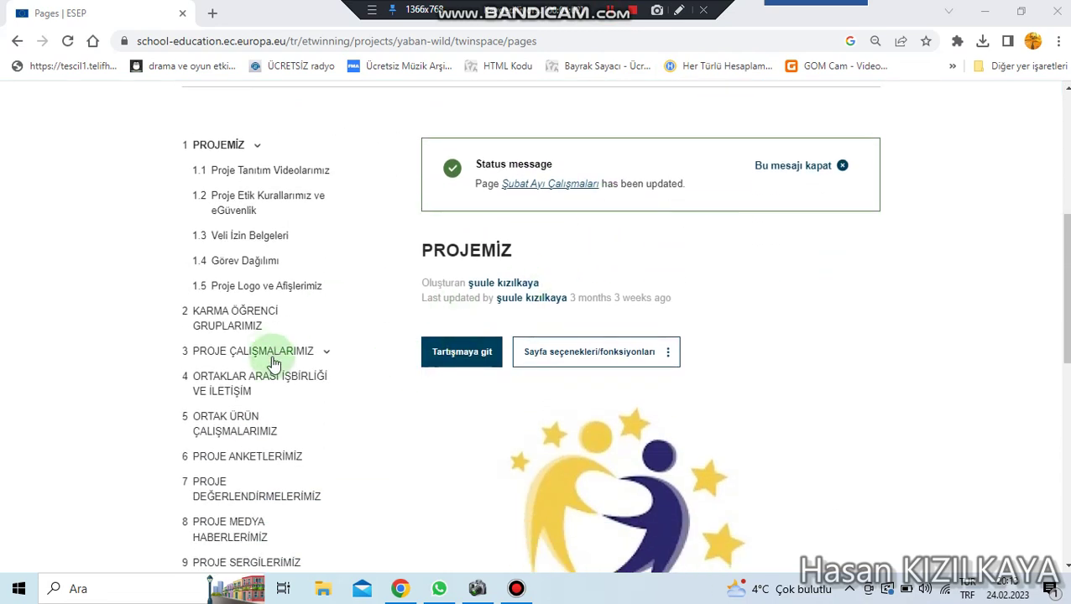
click(327, 355)
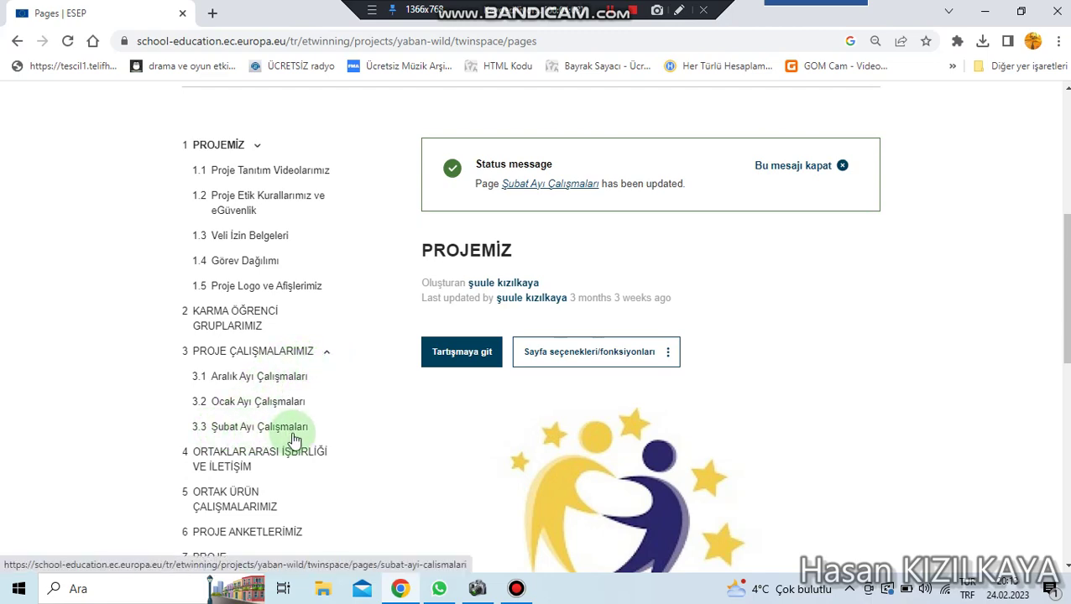
scroll(352, 426, down, 3)
scroll(352, 426, up, 3)
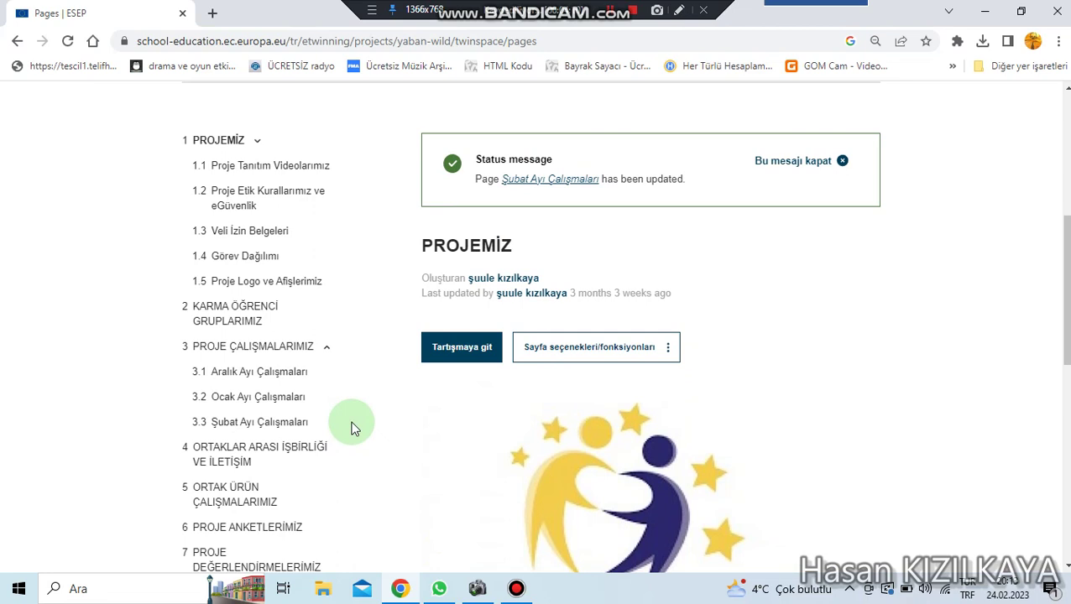
click(328, 353)
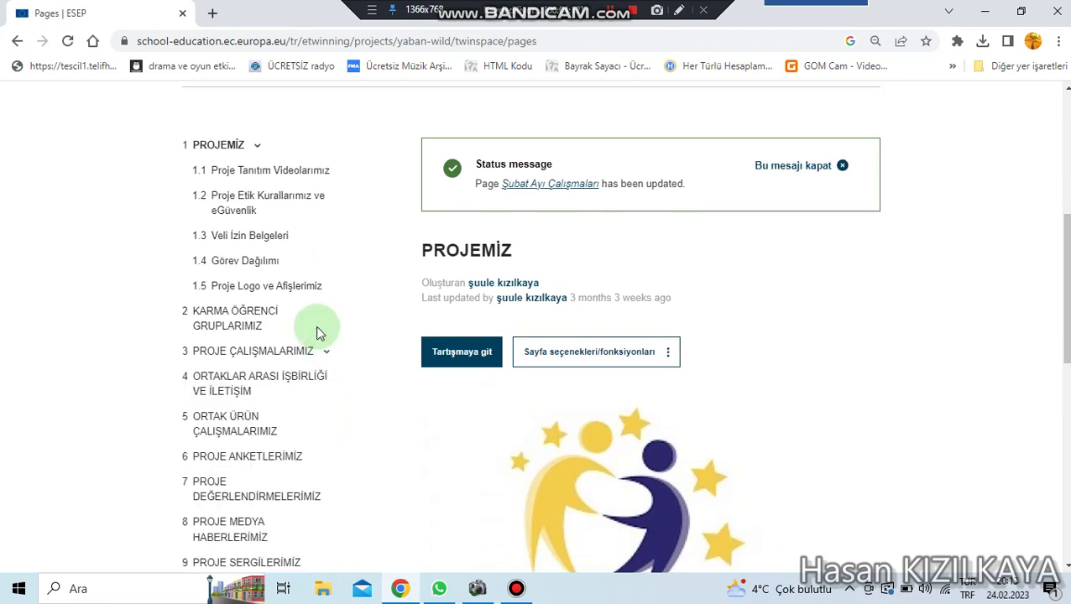
- Review the PROJEMİZ subpages in the page list and leave that section collapsed
click(257, 145)
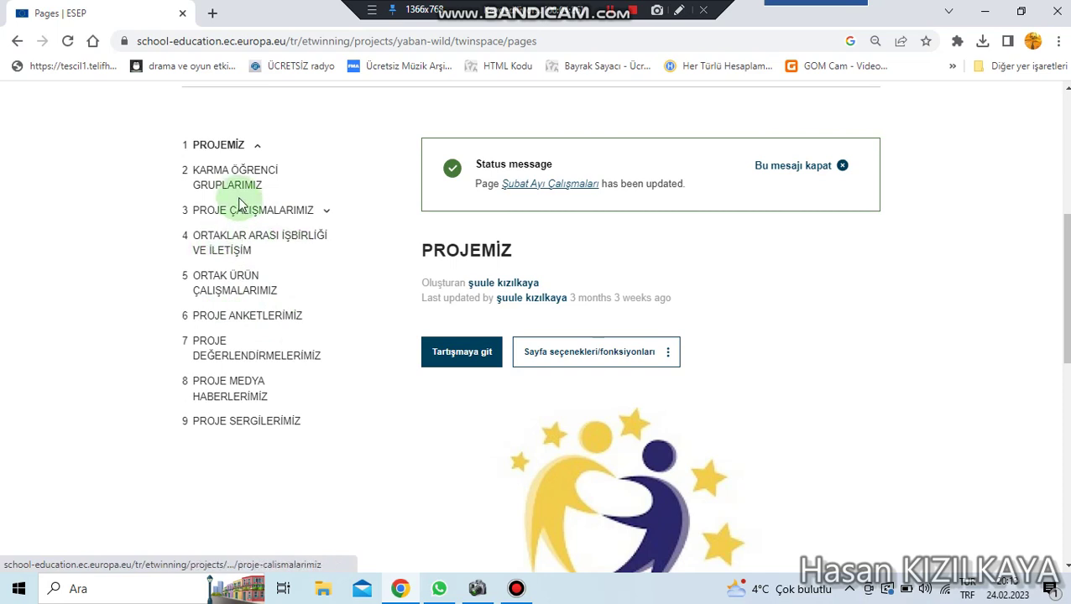
click(257, 146)
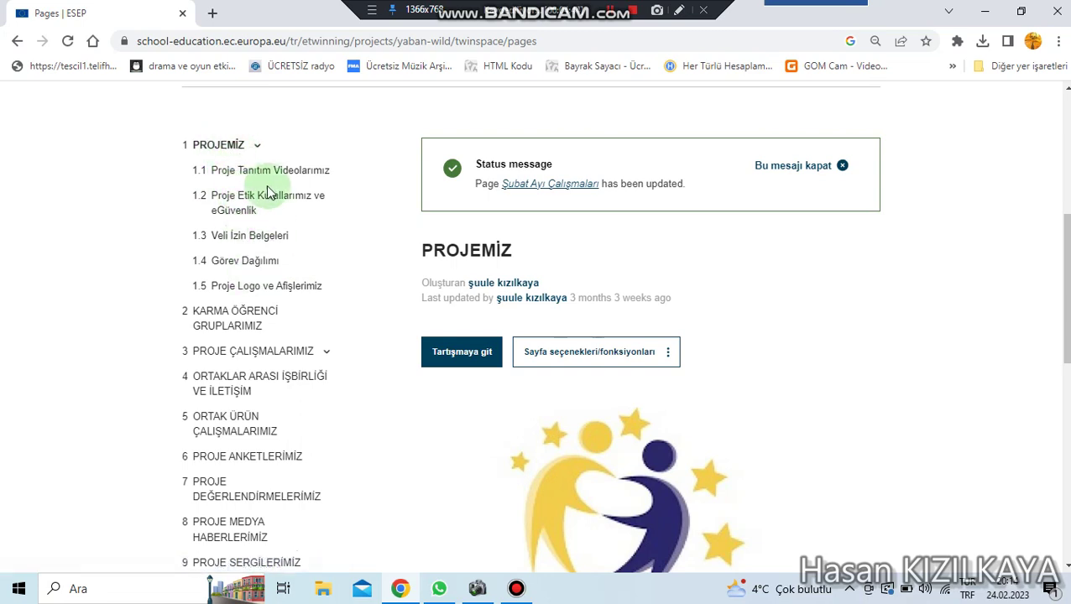
click(259, 148)
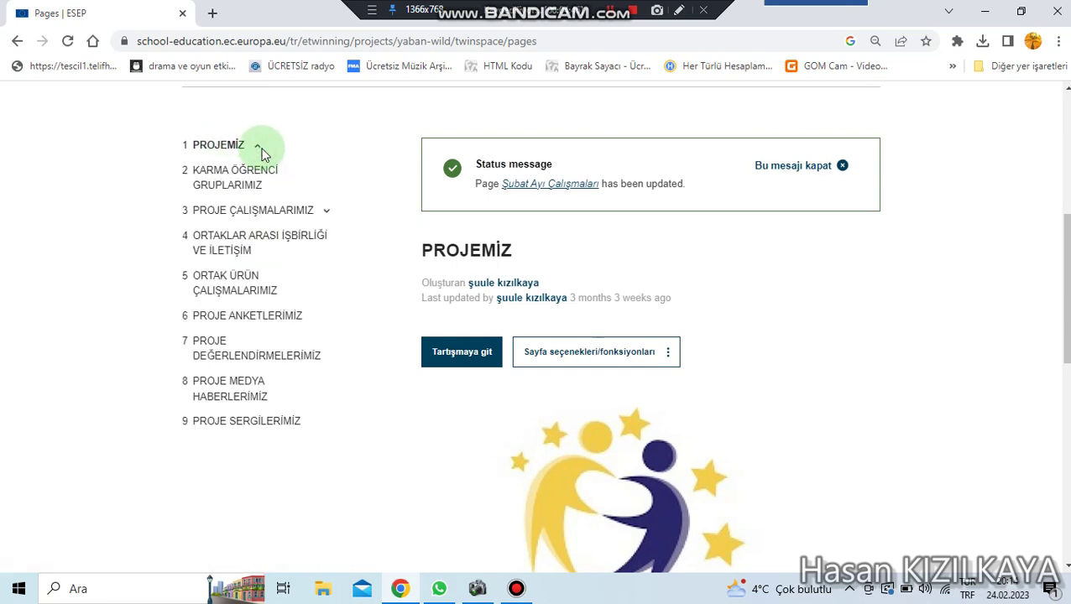
- Create a main page titled "KURS ÖRNEK SAYFA" without a parent page
scroll(754, 333, up, 1)
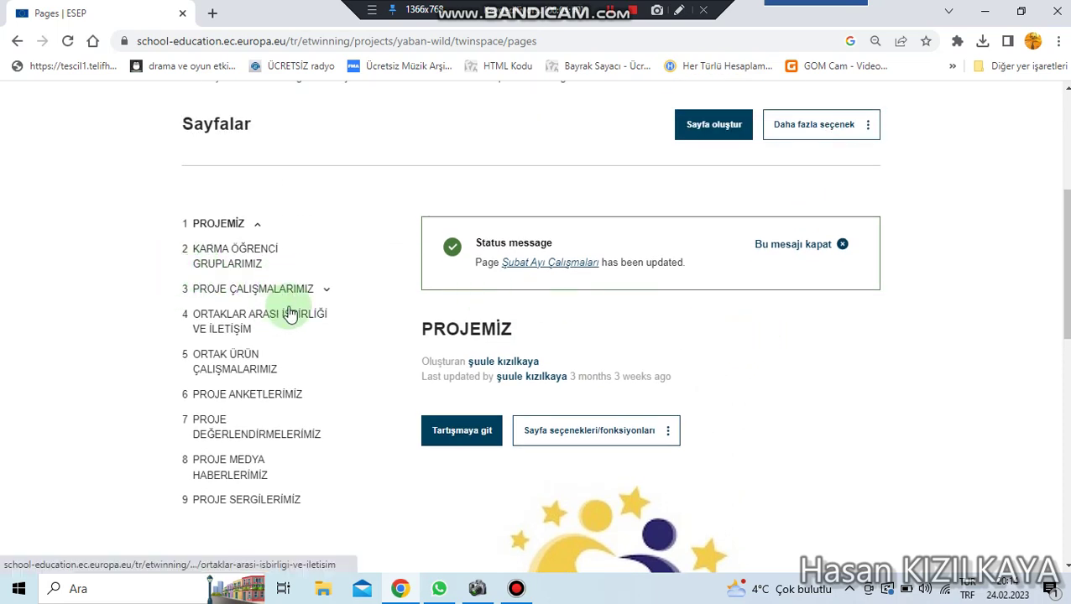
click(712, 130)
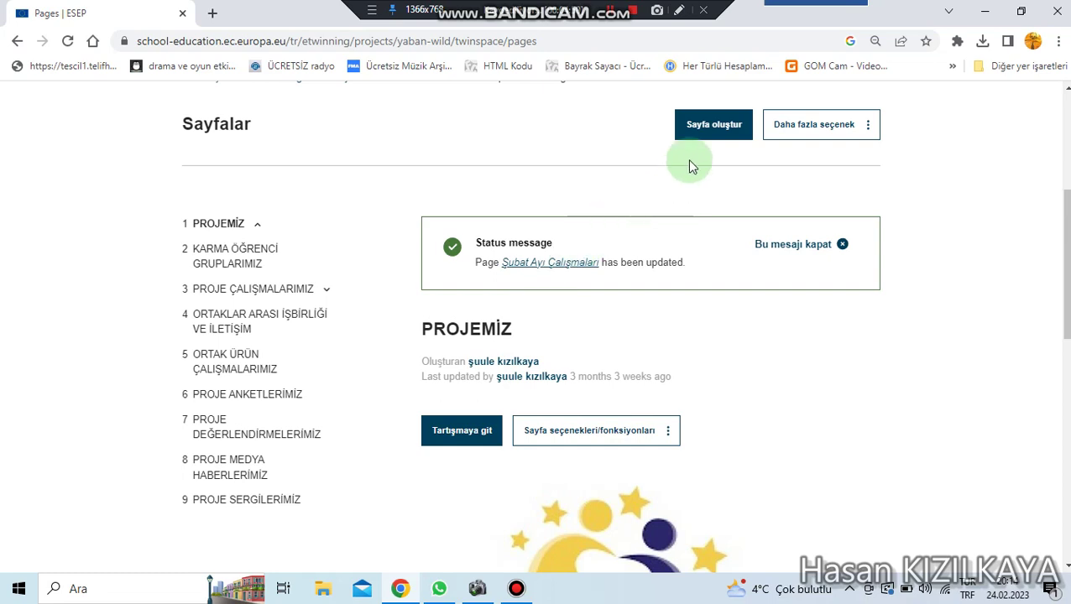
drag(733, 124, 711, 124)
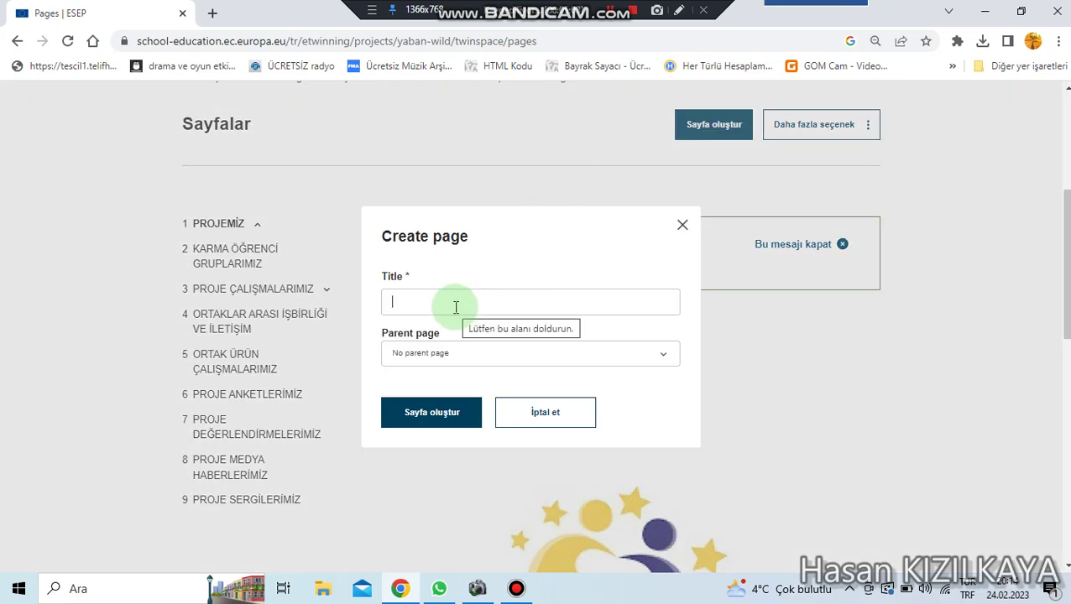
text(ku)
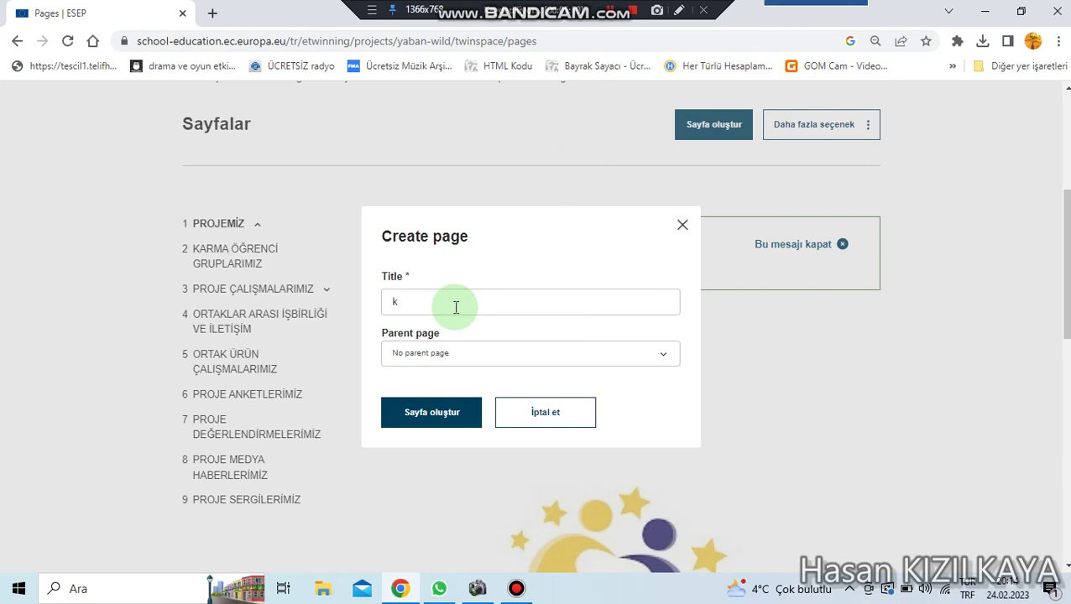
key(BackSpace)
key(Caps_Lock)
text(KURS ÖRNEK SAYFA)
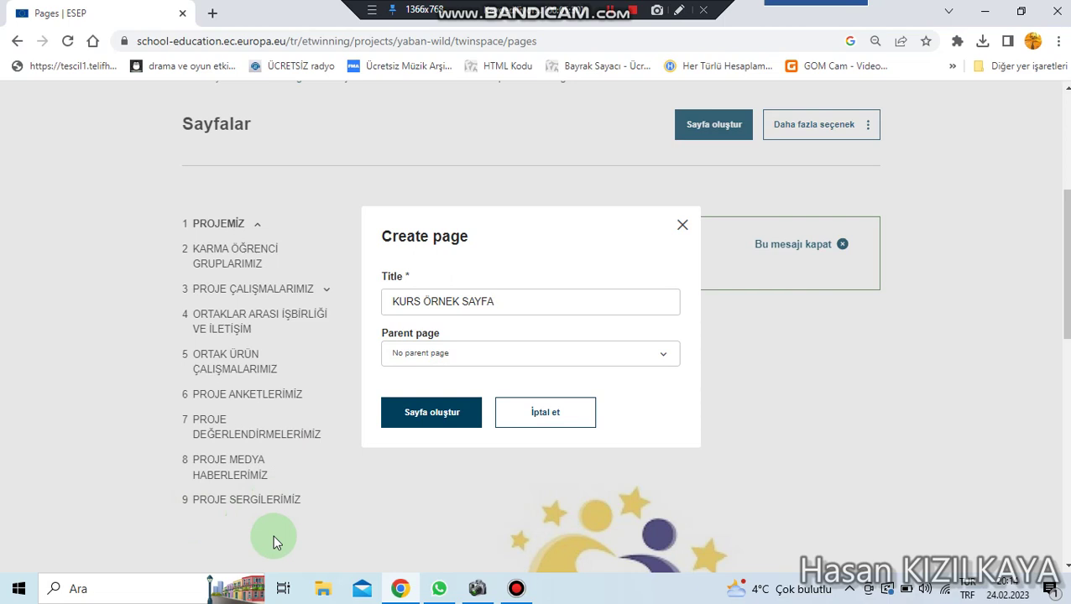
click(432, 412)
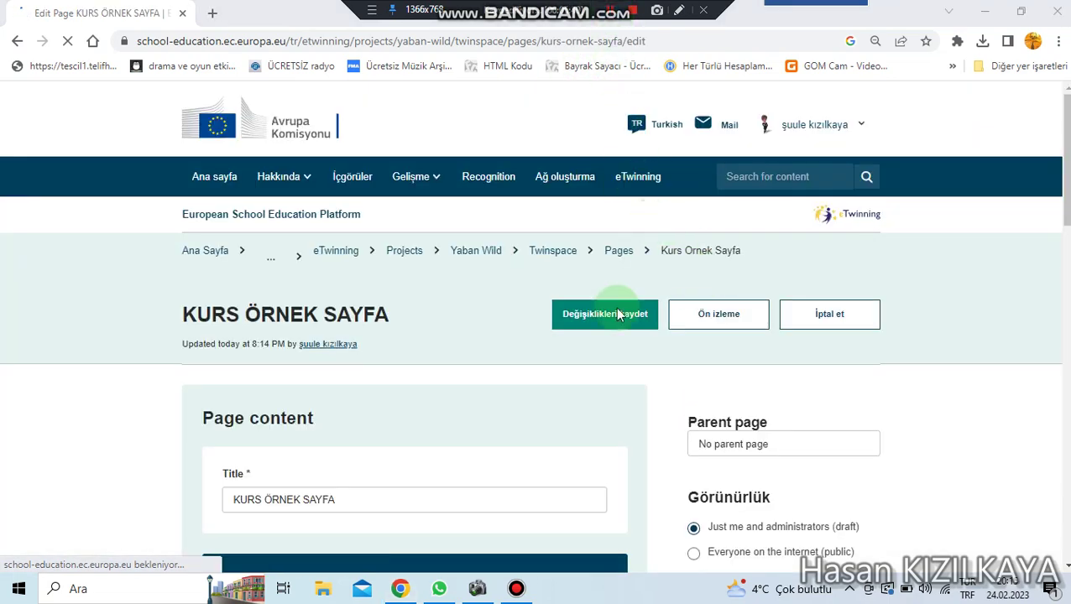
- Set the KURS ÖRNEK SAYFA page's visibility to TwinSpace members and save the changes
scroll(957, 403, down, 3)
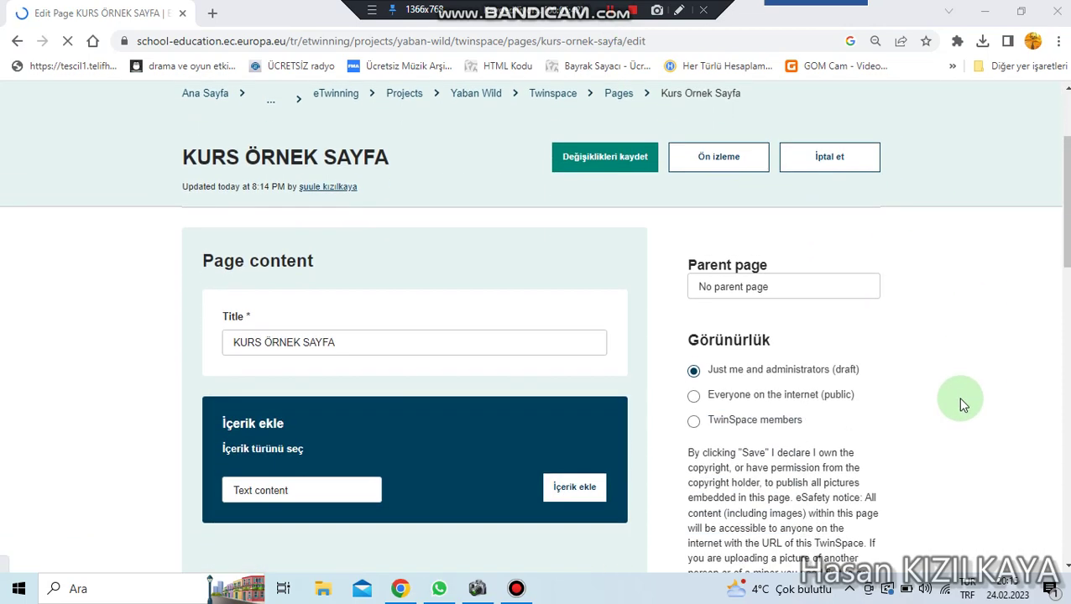
scroll(957, 396, down, 1)
scroll(957, 397, up, 1)
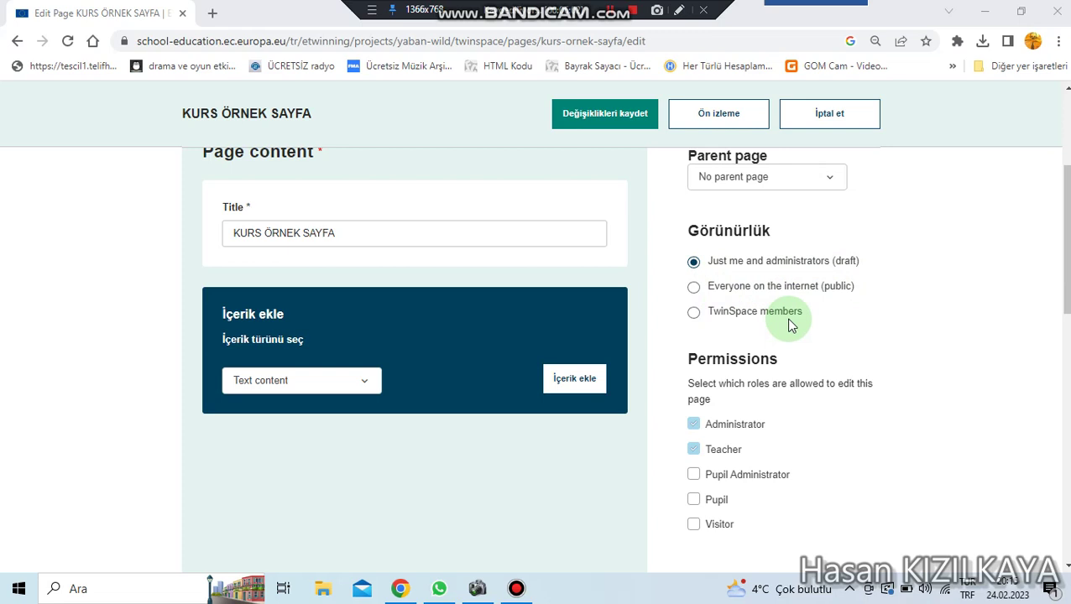
click(693, 313)
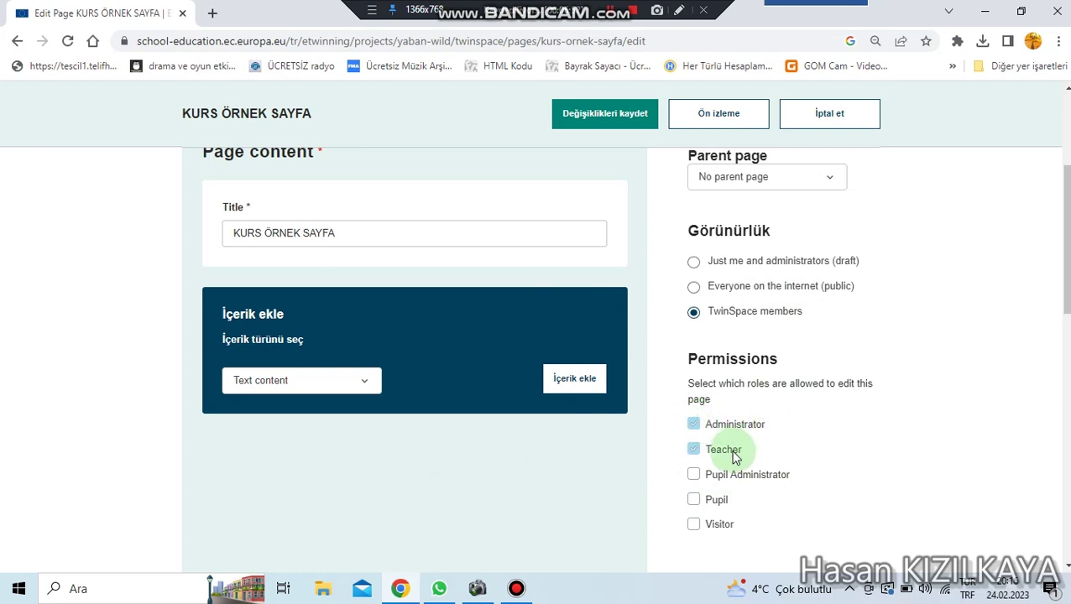
scroll(735, 450, up, 1)
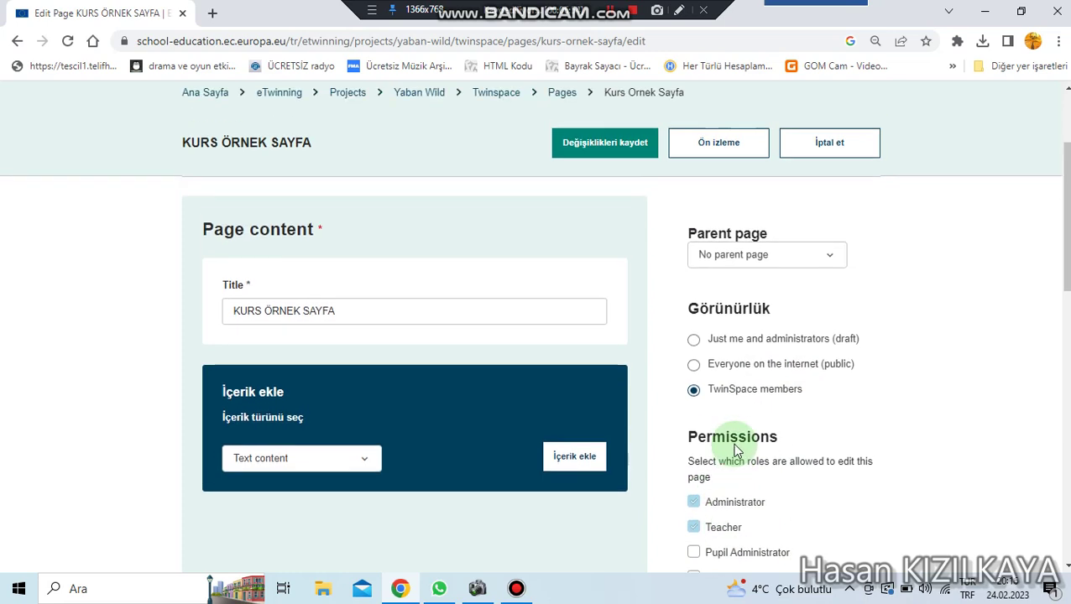
click(615, 149)
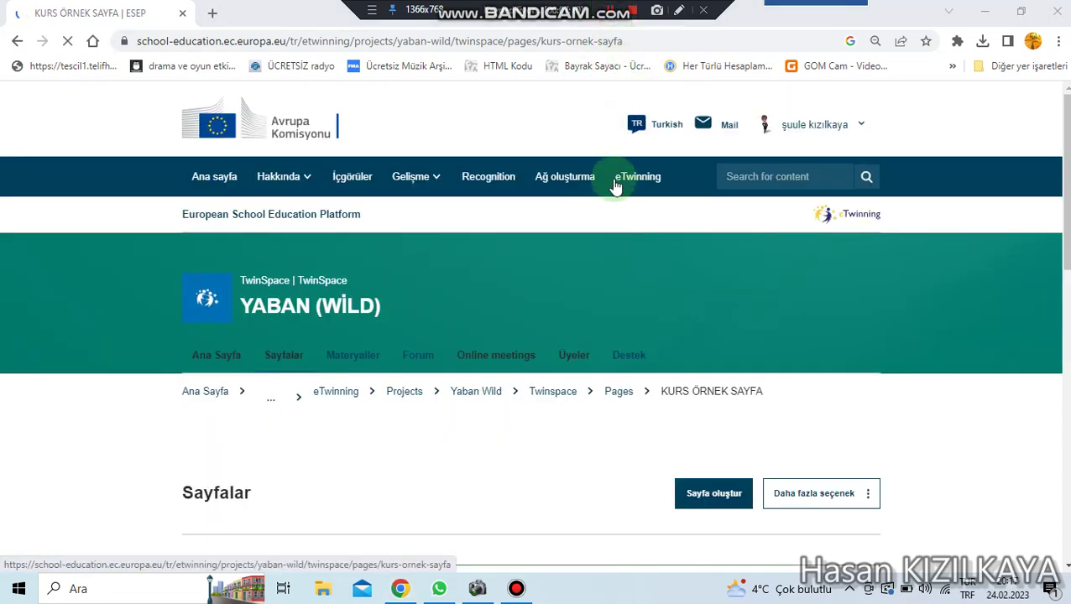
- Find KURS ÖRNEK SAYFA at the end of the page list and open it
scroll(607, 315, down, 5)
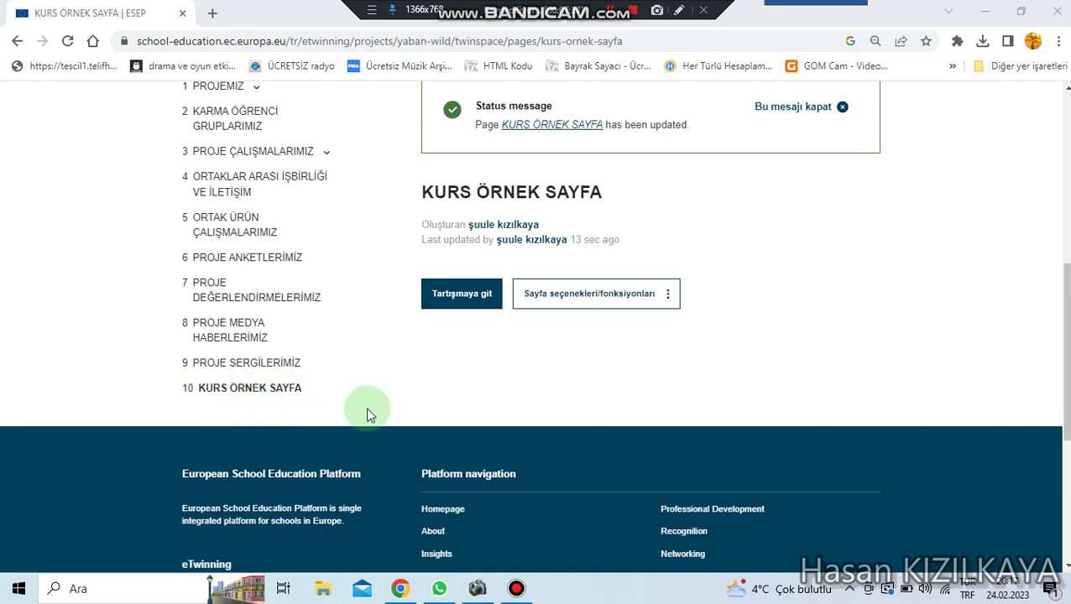
scroll(367, 415, up, 1)
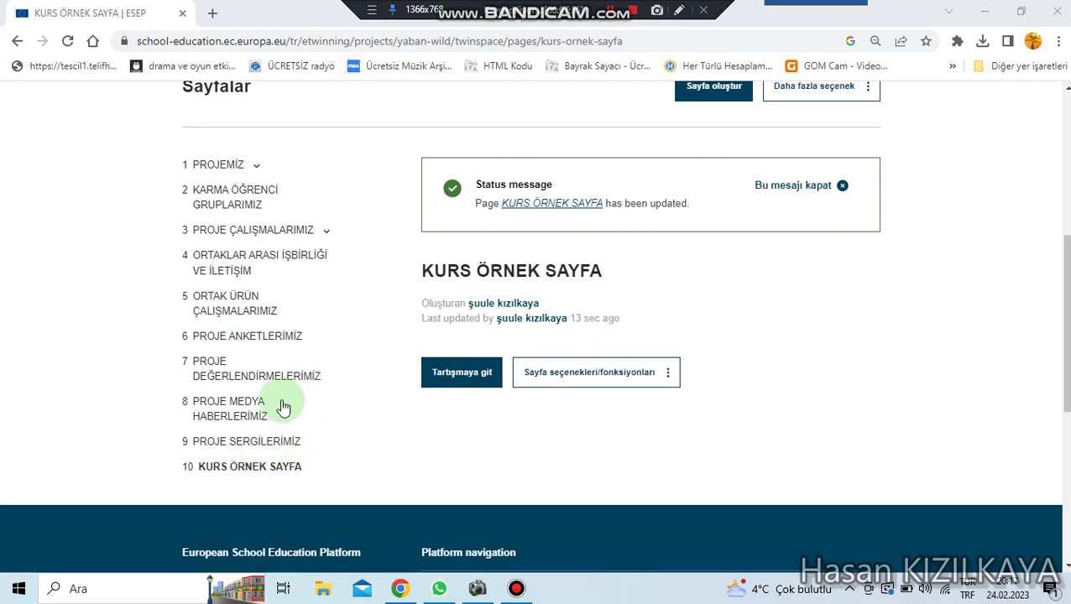
click(239, 472)
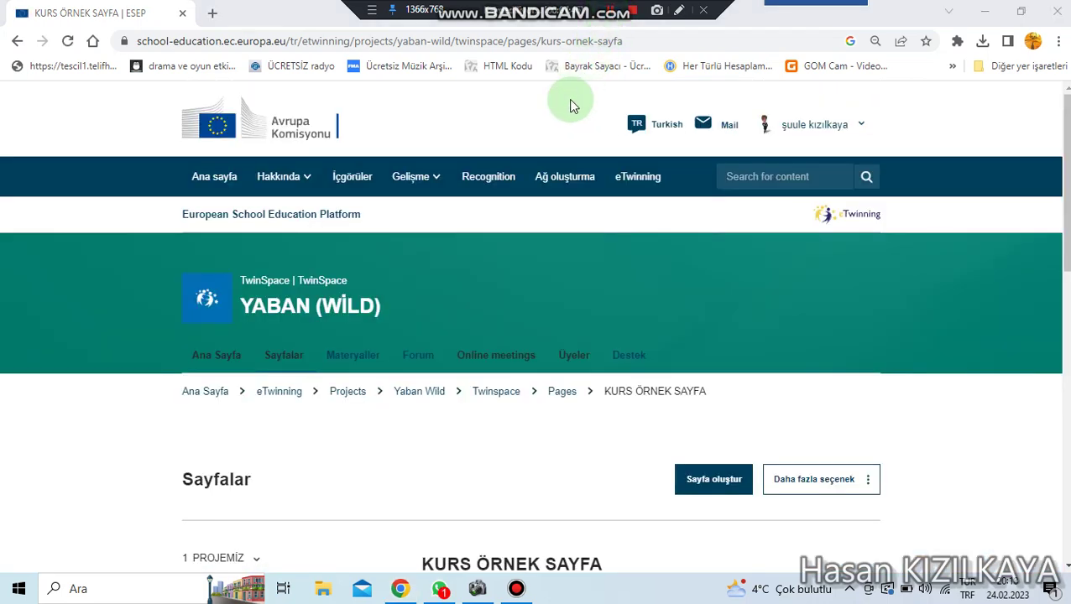
- Show the available page options and functions for KURS ÖRNEK SAYFA
scroll(568, 107, down, 4)
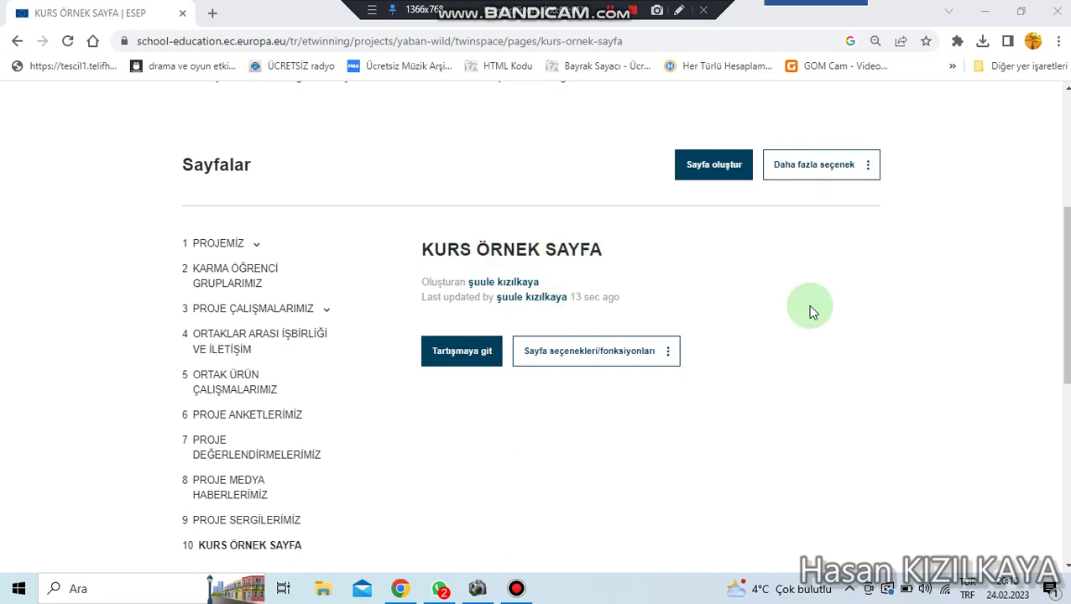
click(668, 353)
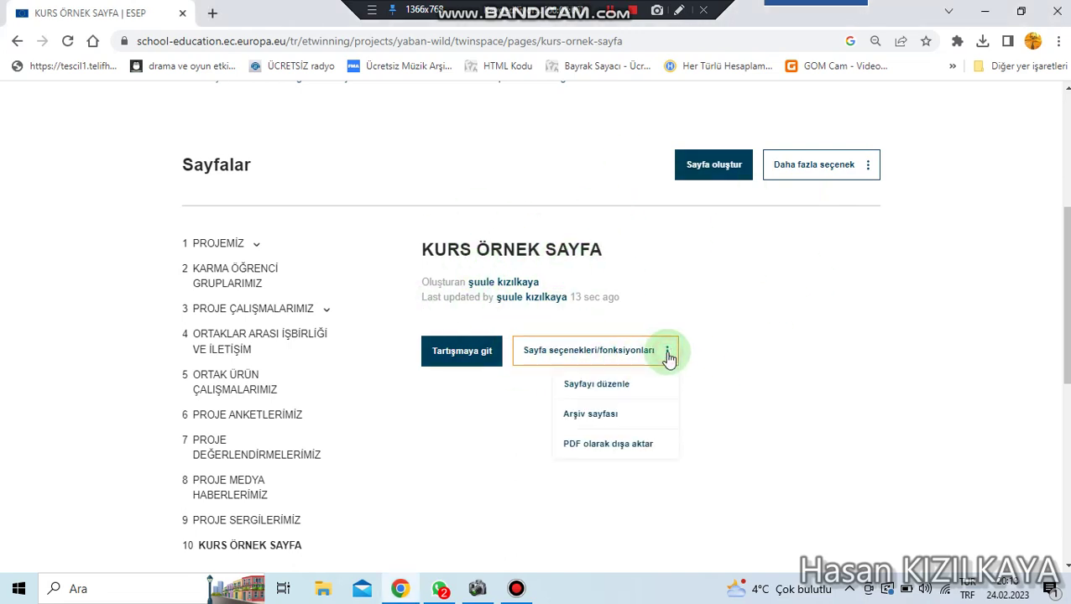